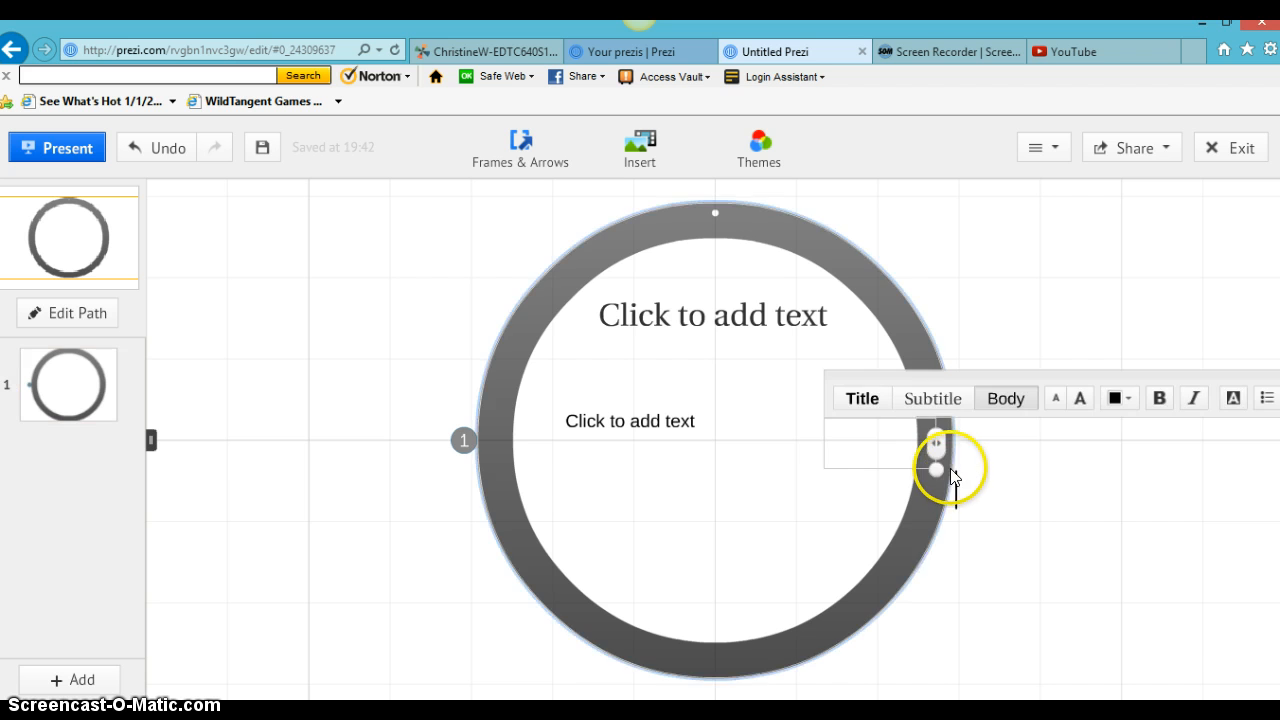
- Try the Bracket style on the circular frame and settle on the Rectangle style
click(927, 533)
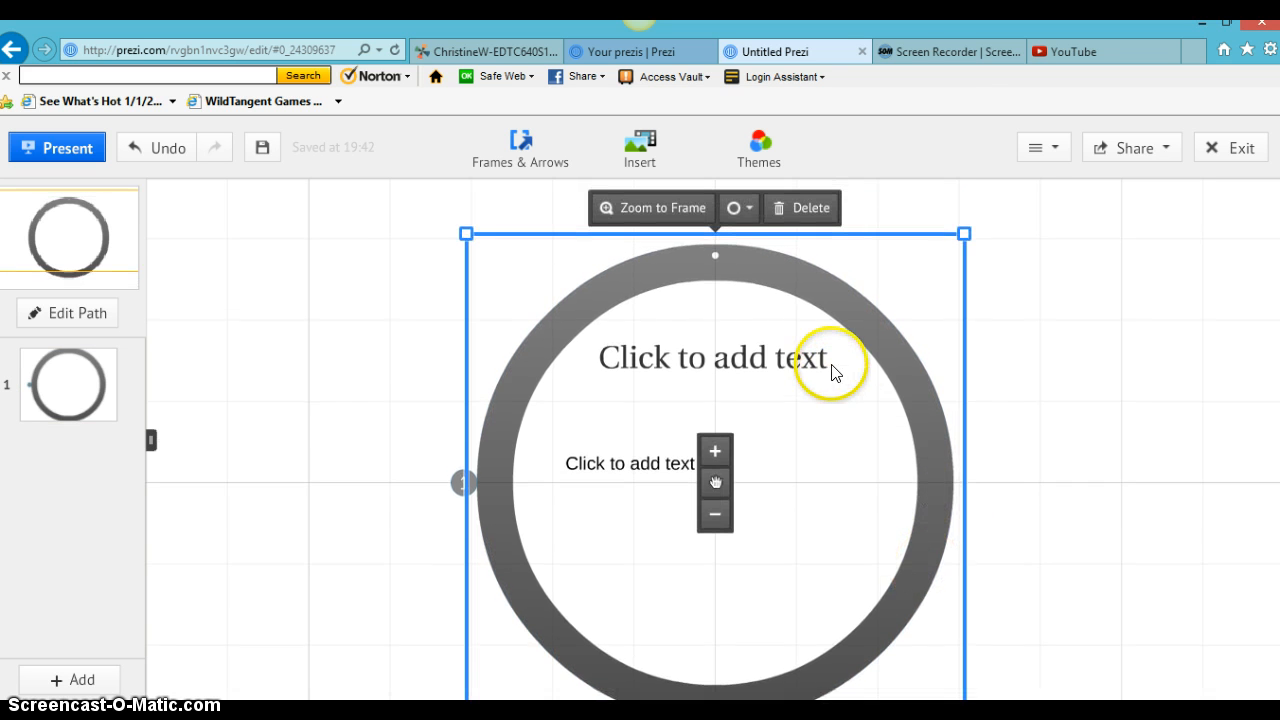
click(745, 208)
click(795, 243)
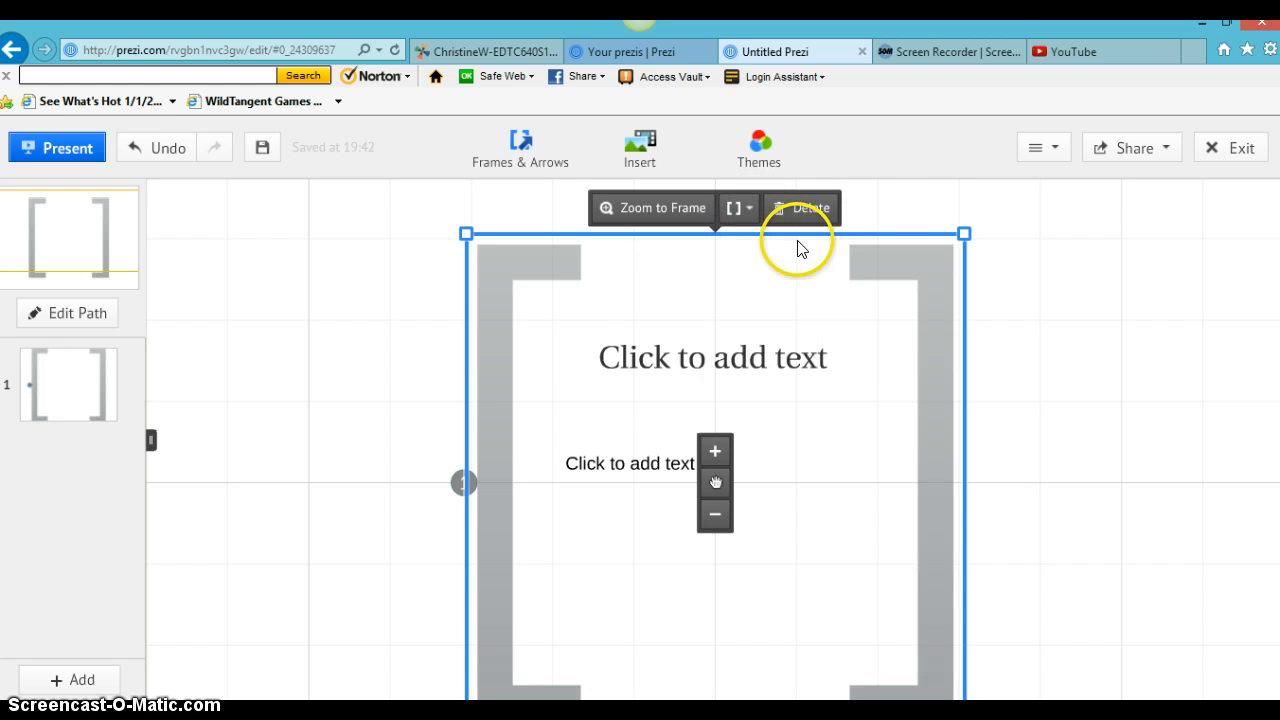
click(749, 208)
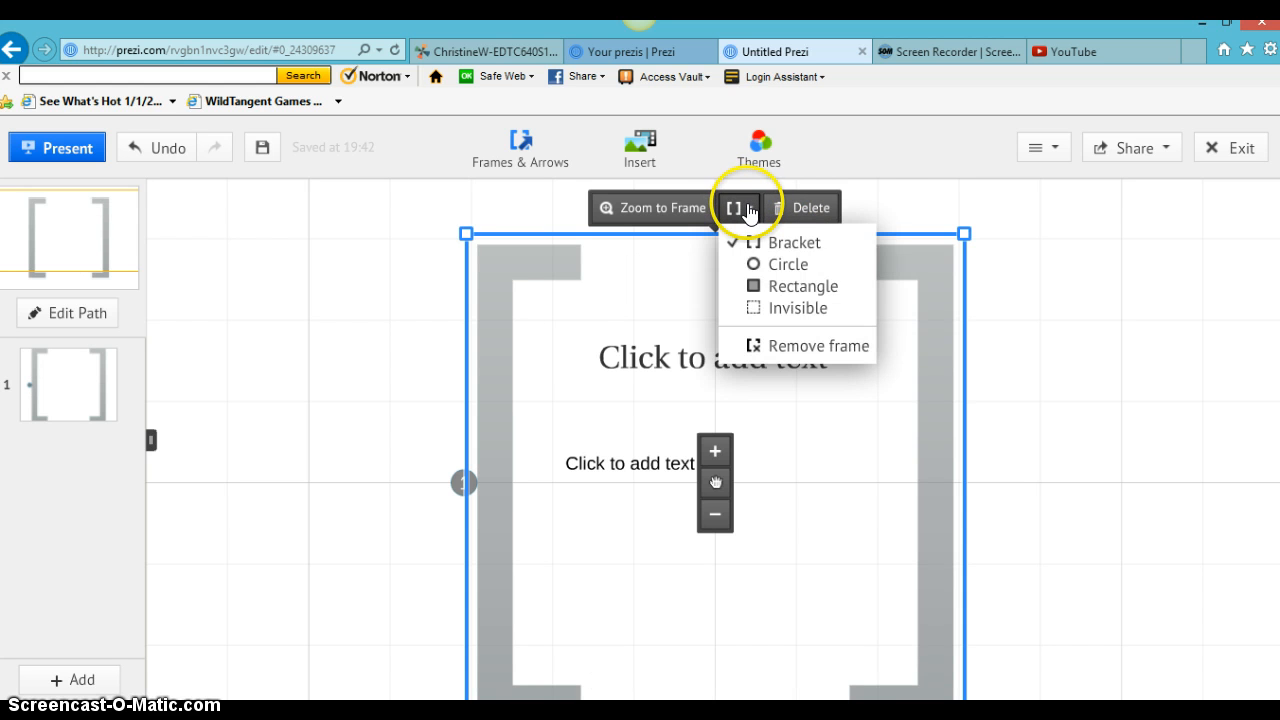
click(777, 287)
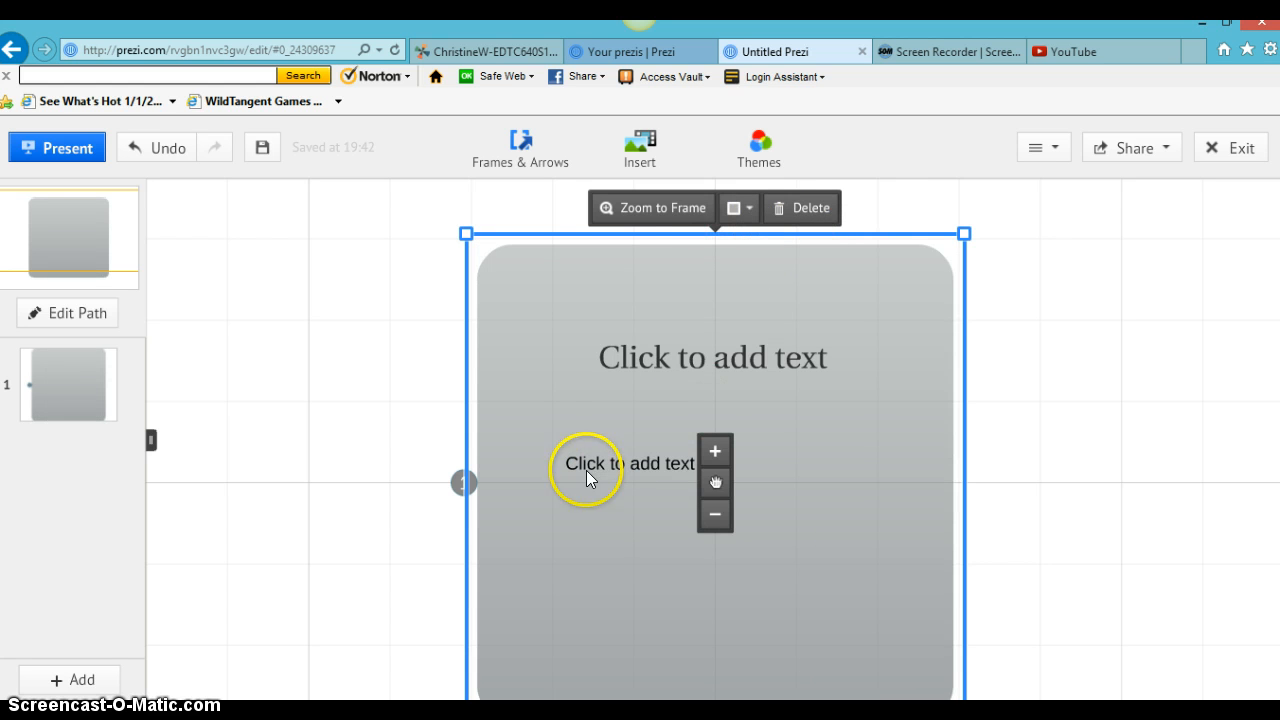
click(749, 208)
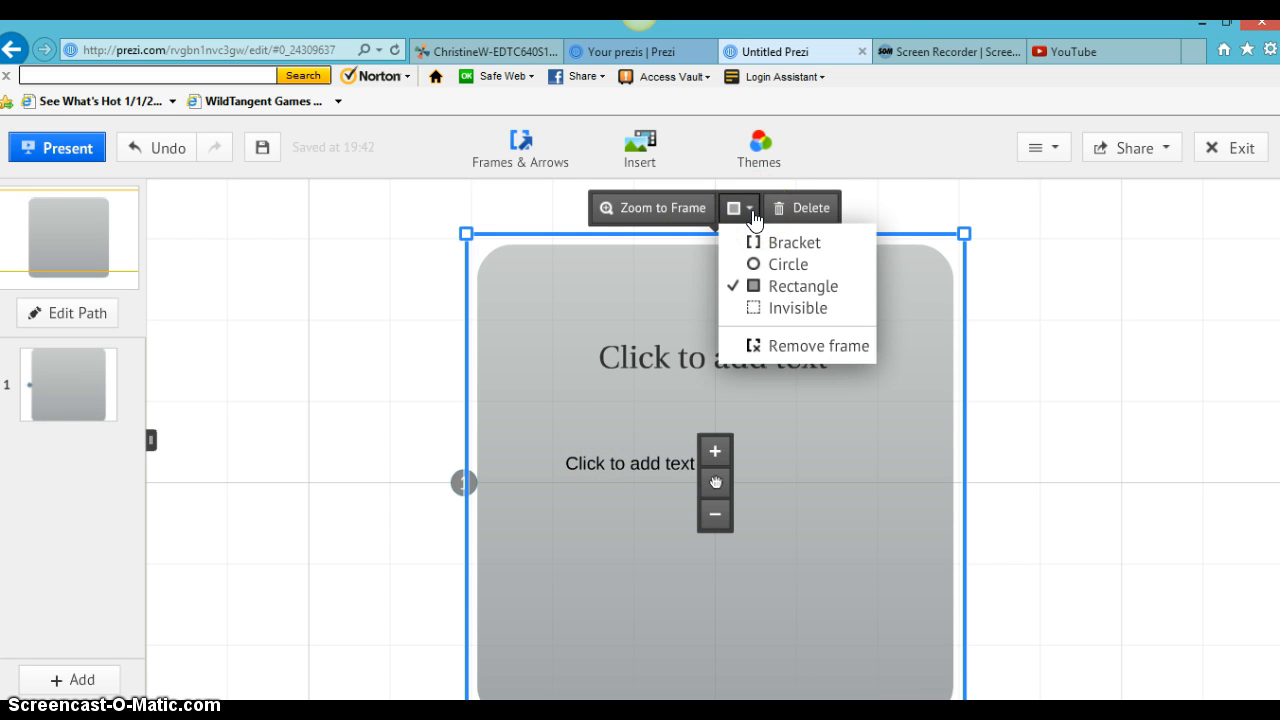
click(781, 288)
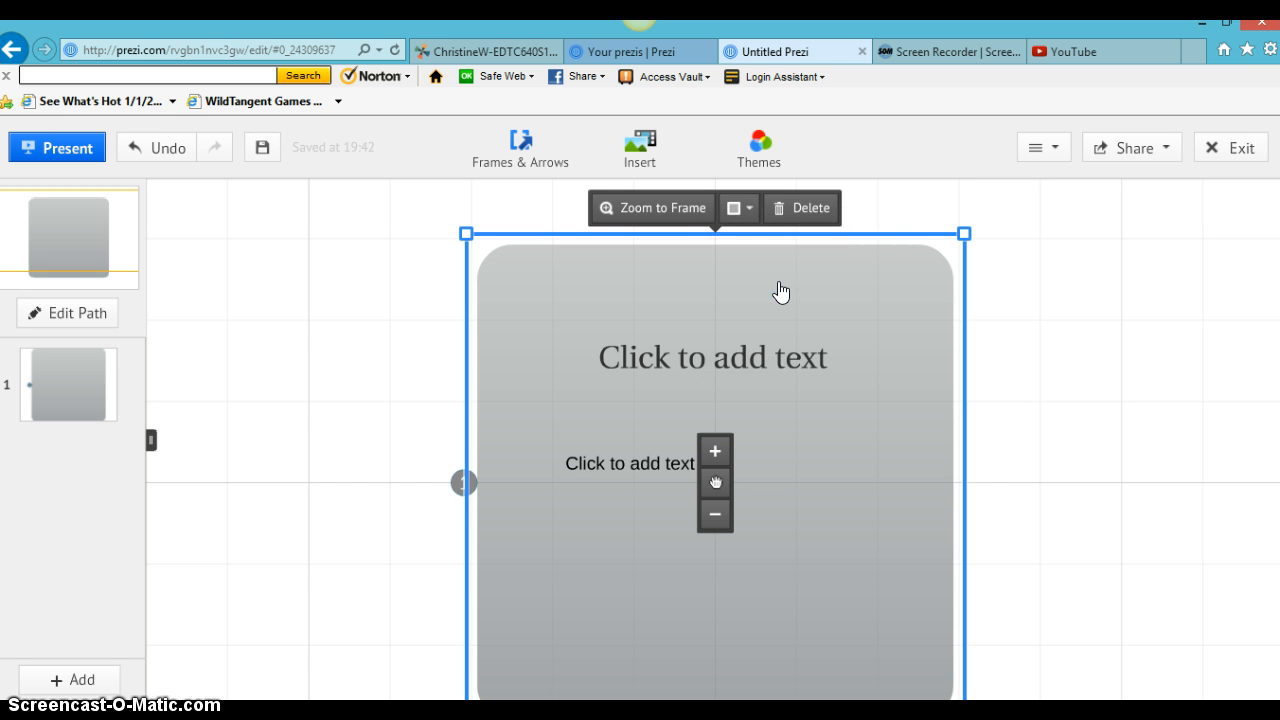
- Enlarge the rectangular frame slightly from its upper-left corner and rotate it by a tiny amount
mouse_move(466, 236)
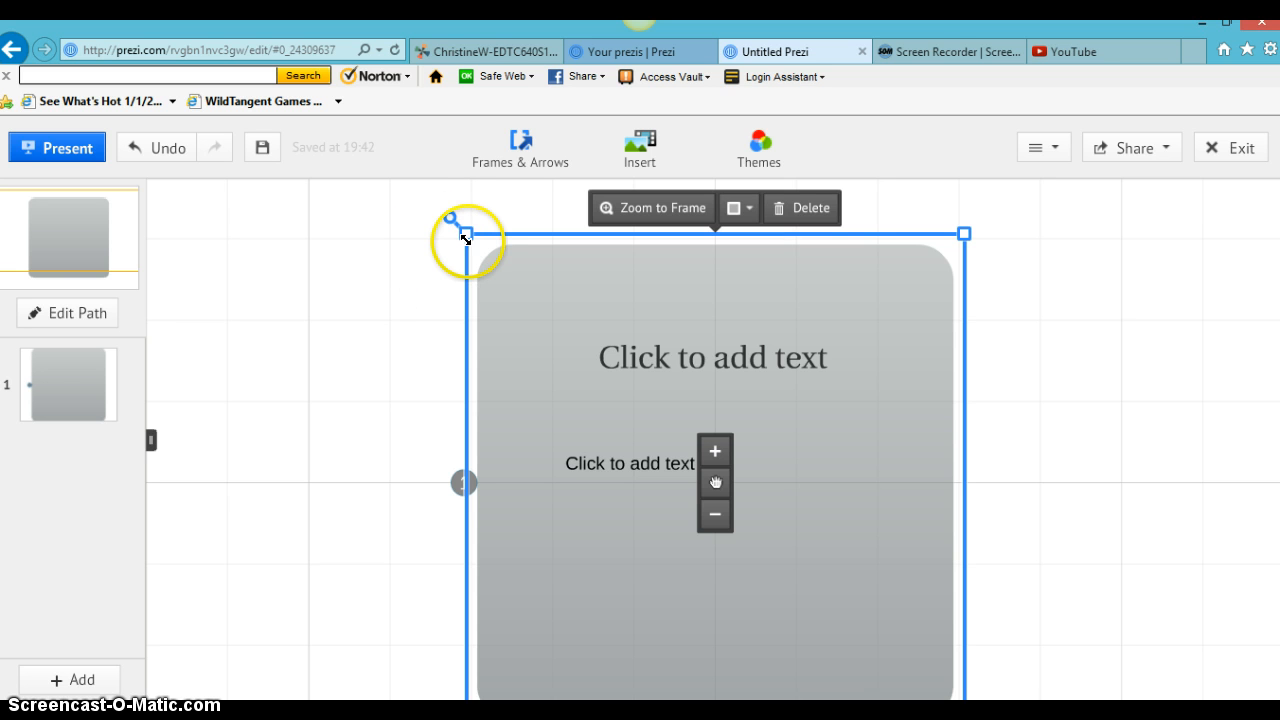
mouse_move(465, 236)
mouse_down()
mouse_move(426, 191)
mouse_move(572, 297)
mouse_move(462, 211)
mouse_up()
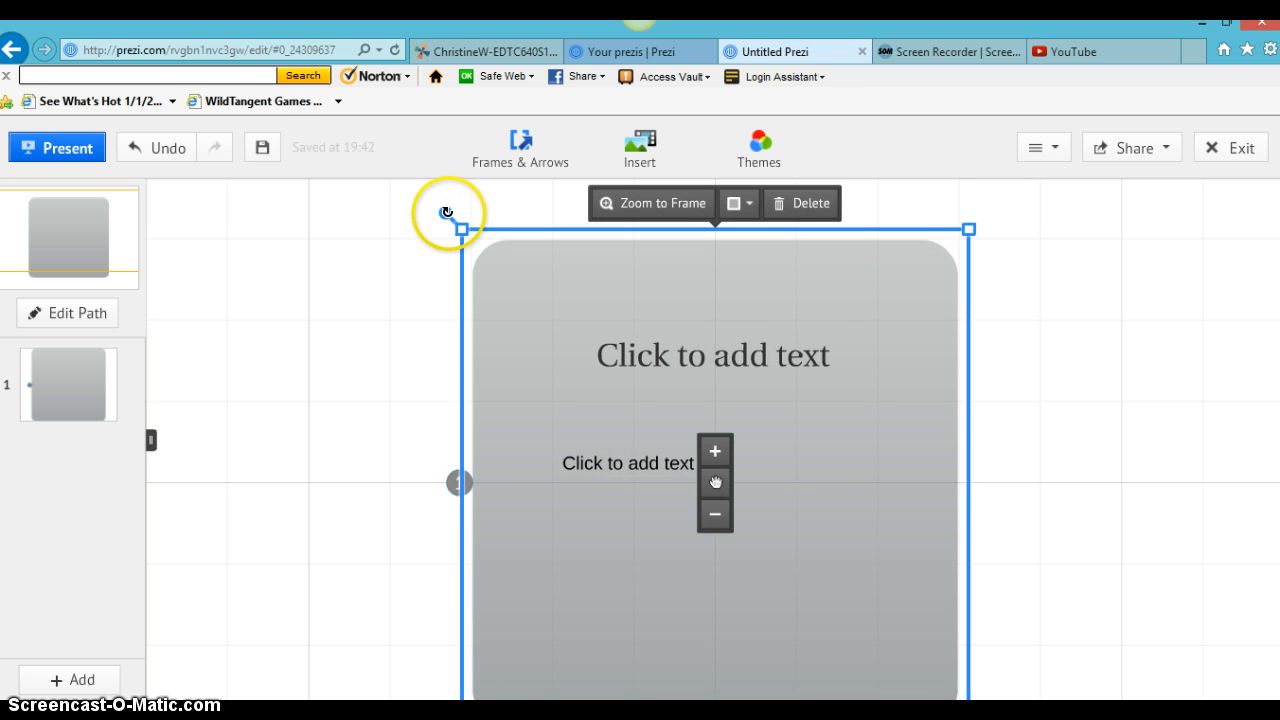
drag(443, 210, 466, 233)
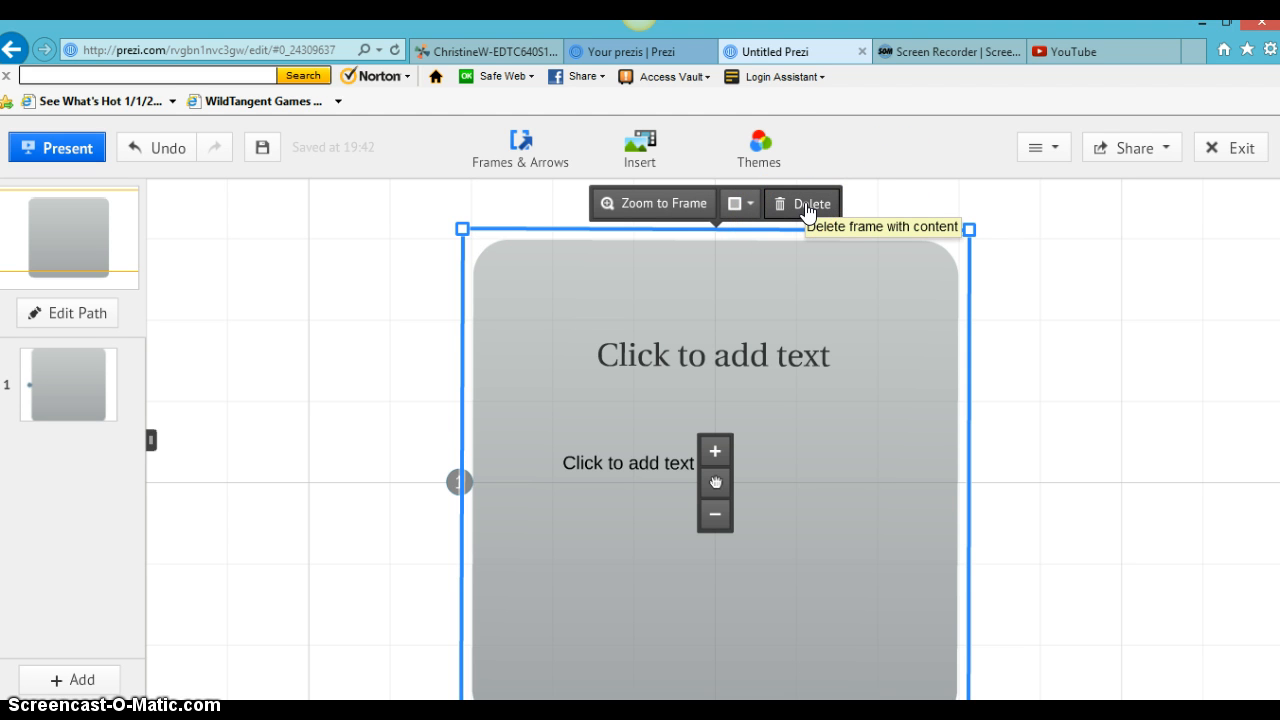
- Scale the frame up one increment and back down, and nudge it slightly to the right
click(715, 452)
click(715, 514)
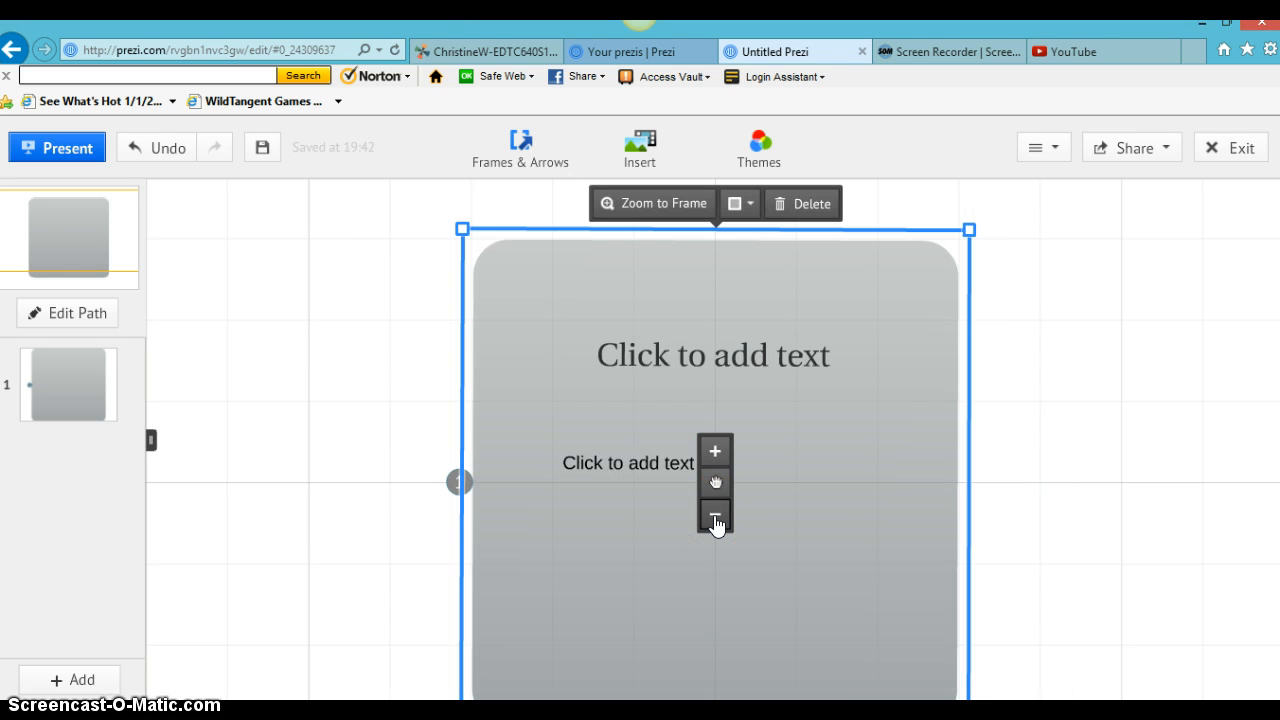
click(715, 483)
mouse_move(715, 487)
mouse_down()
mouse_move(645, 487)
mouse_move(755, 460)
mouse_move(822, 468)
mouse_move(734, 466)
mouse_move(718, 488)
mouse_up()
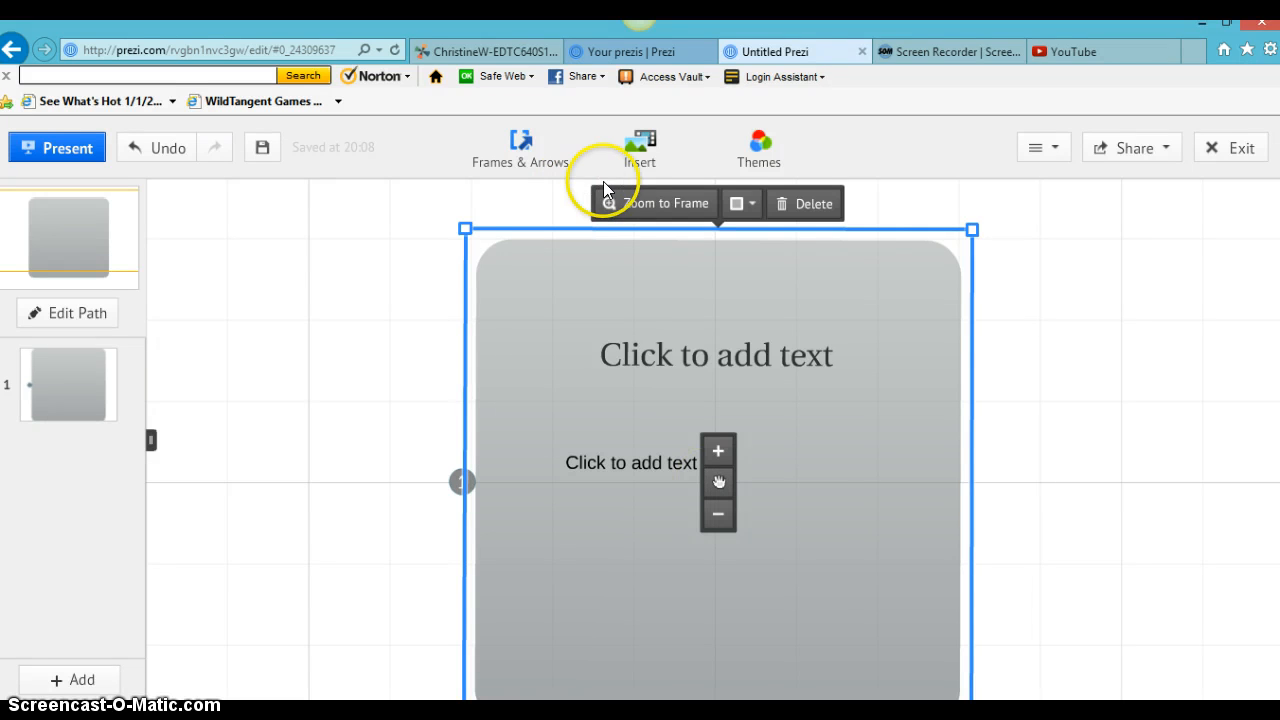
- Enter "Parts of the Human Cell" in the frame's upper text placeholder, using the Title style
click(640, 208)
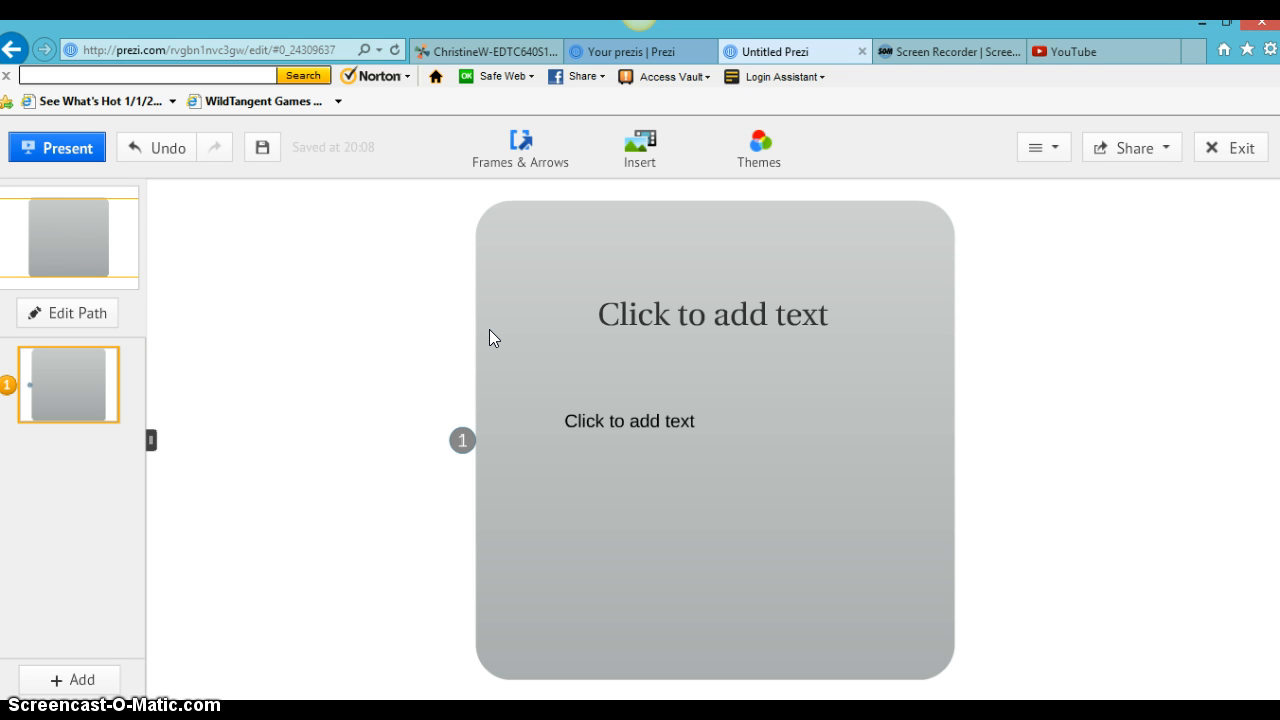
click(835, 316)
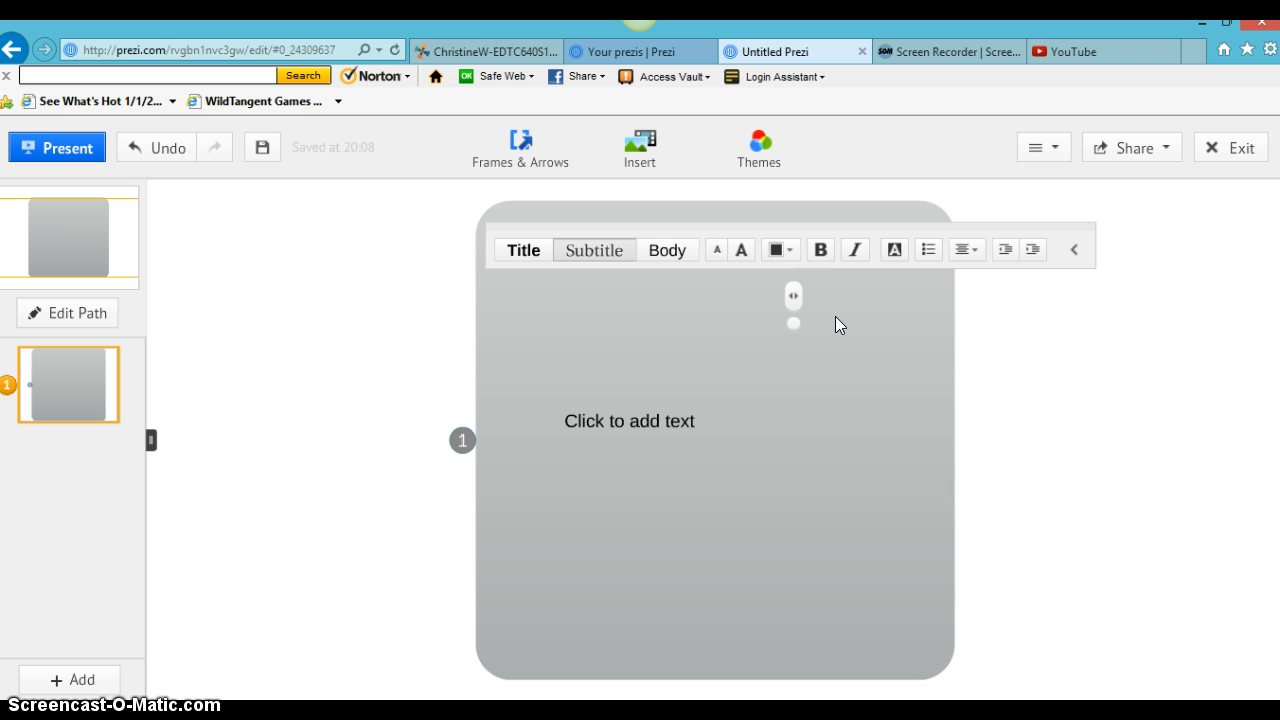
click(631, 264)
click(518, 264)
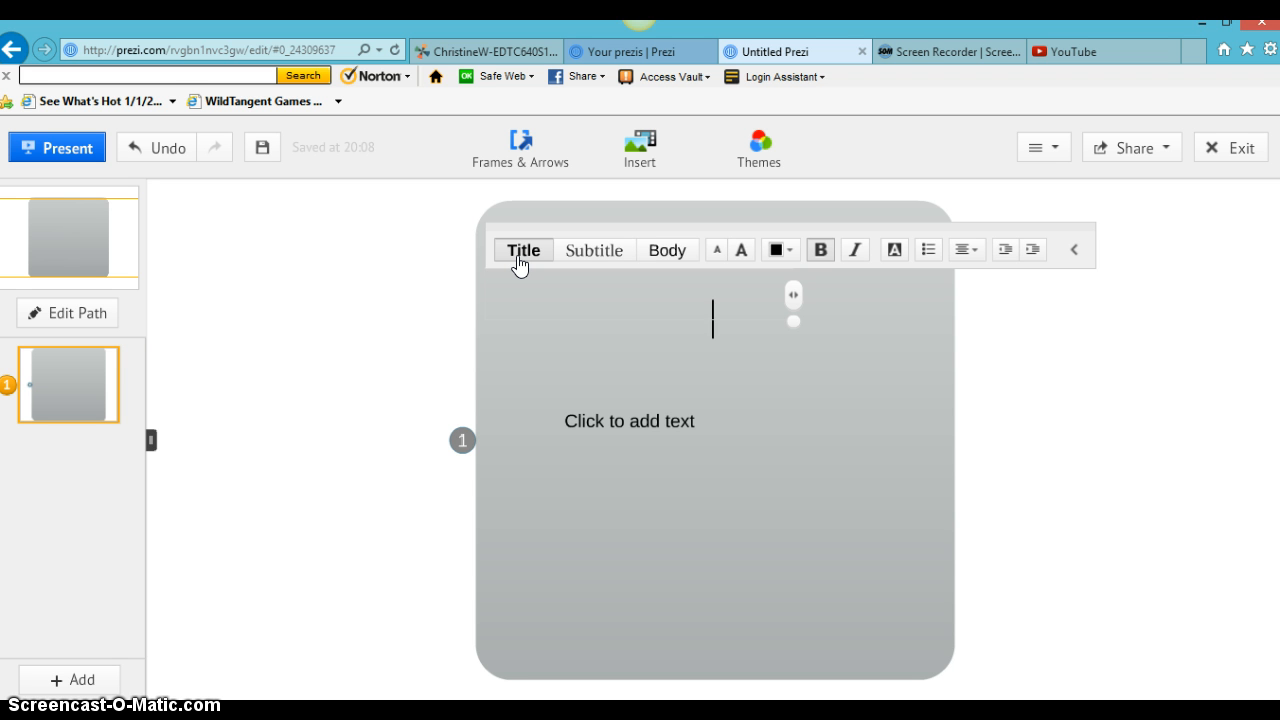
text(Parts o)
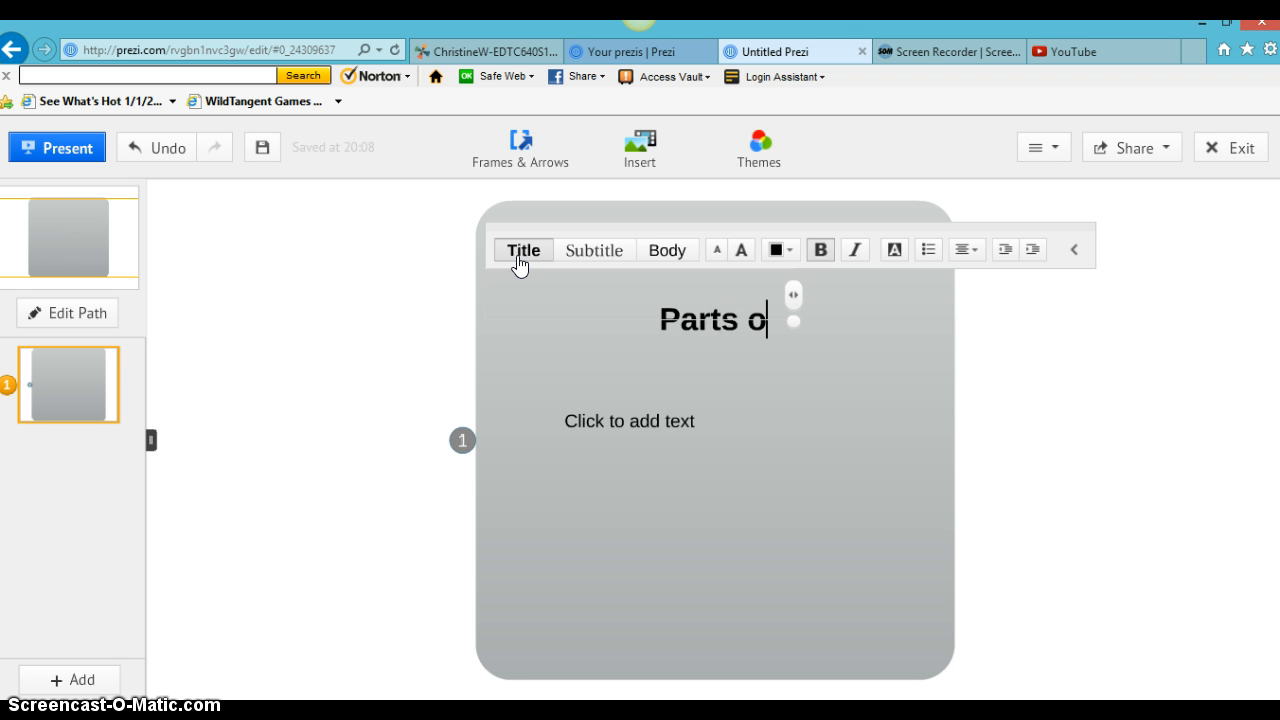
text(f t)
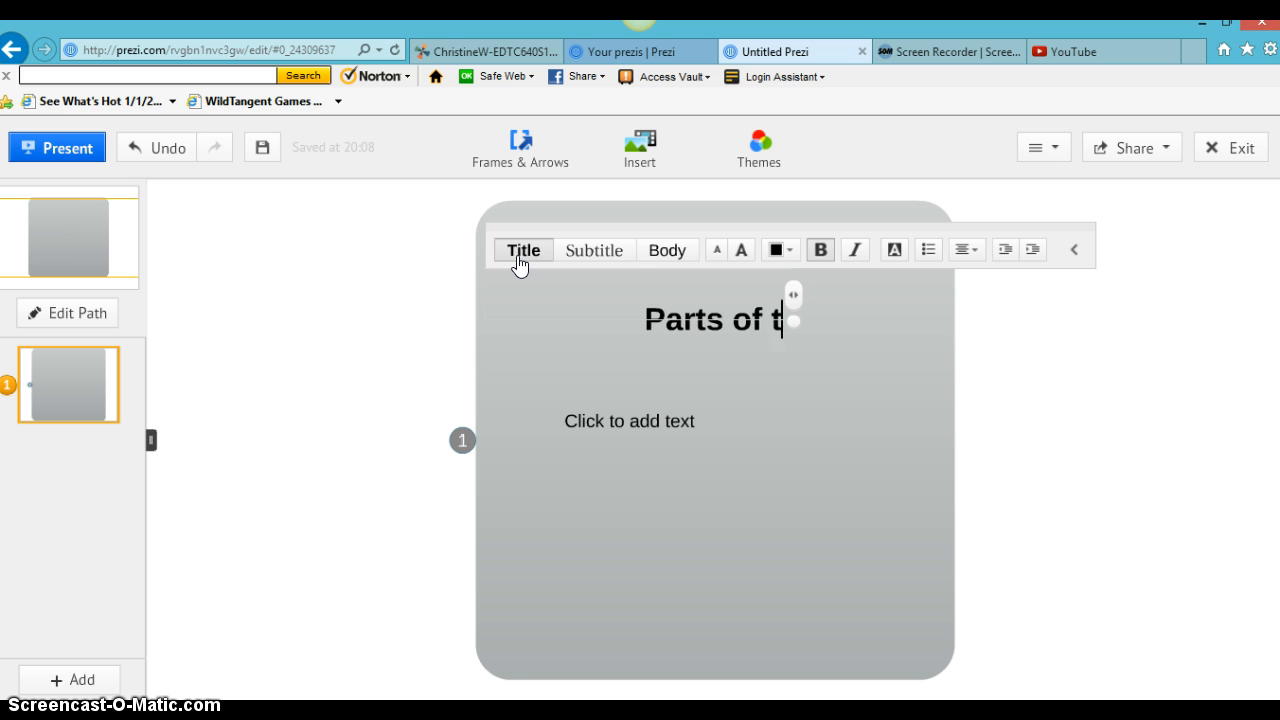
text(he Human )
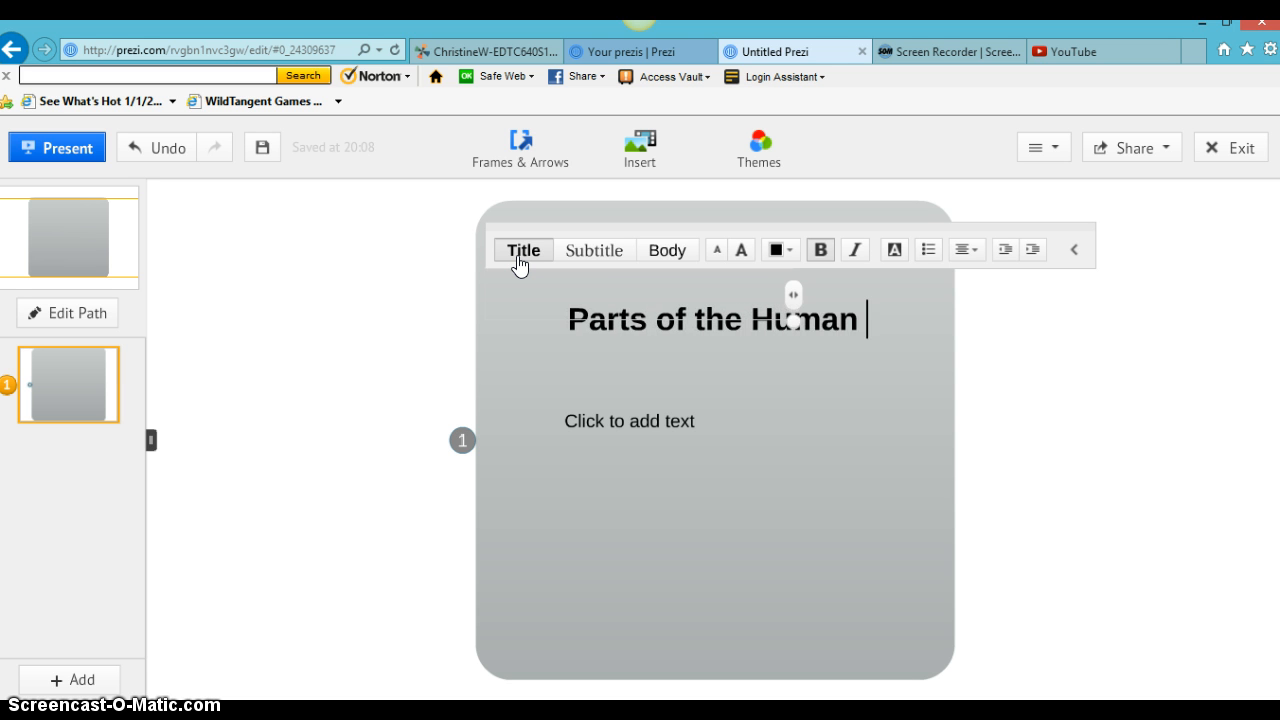
text(Cell)
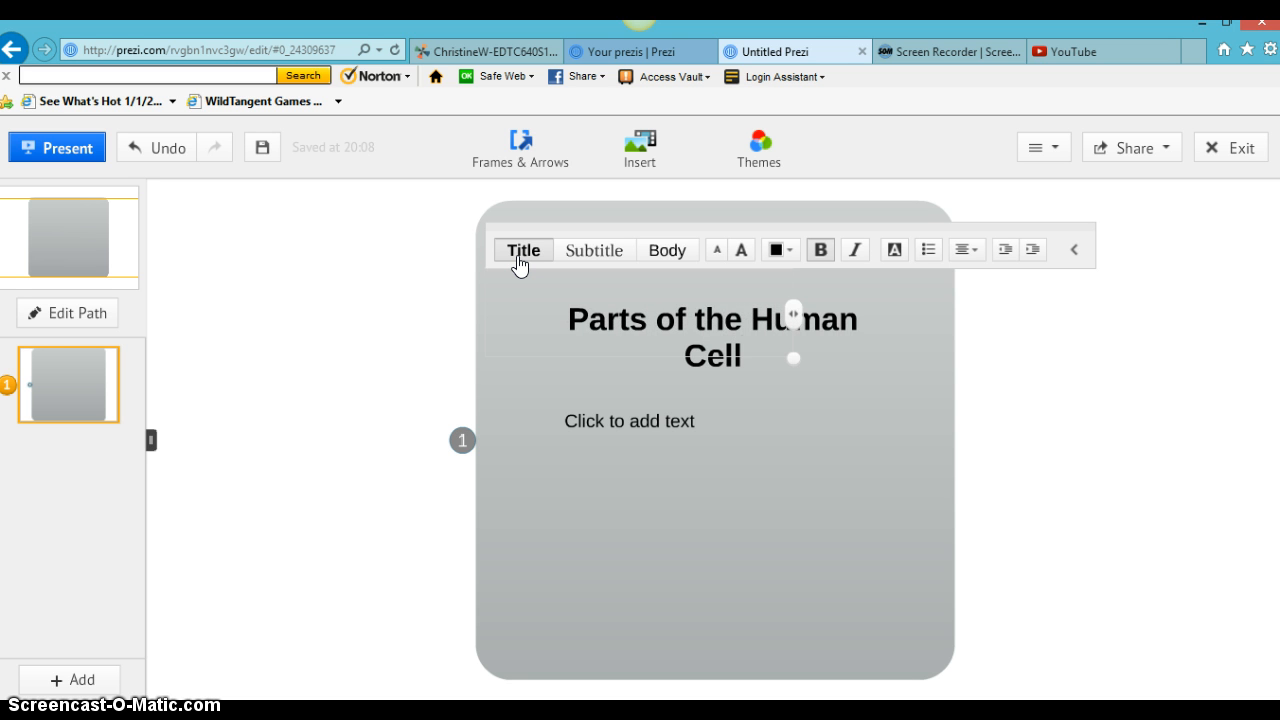
- Increase the text size of the "Parts of the Human Cell" heading by four increments
click(741, 250)
click(741, 250)
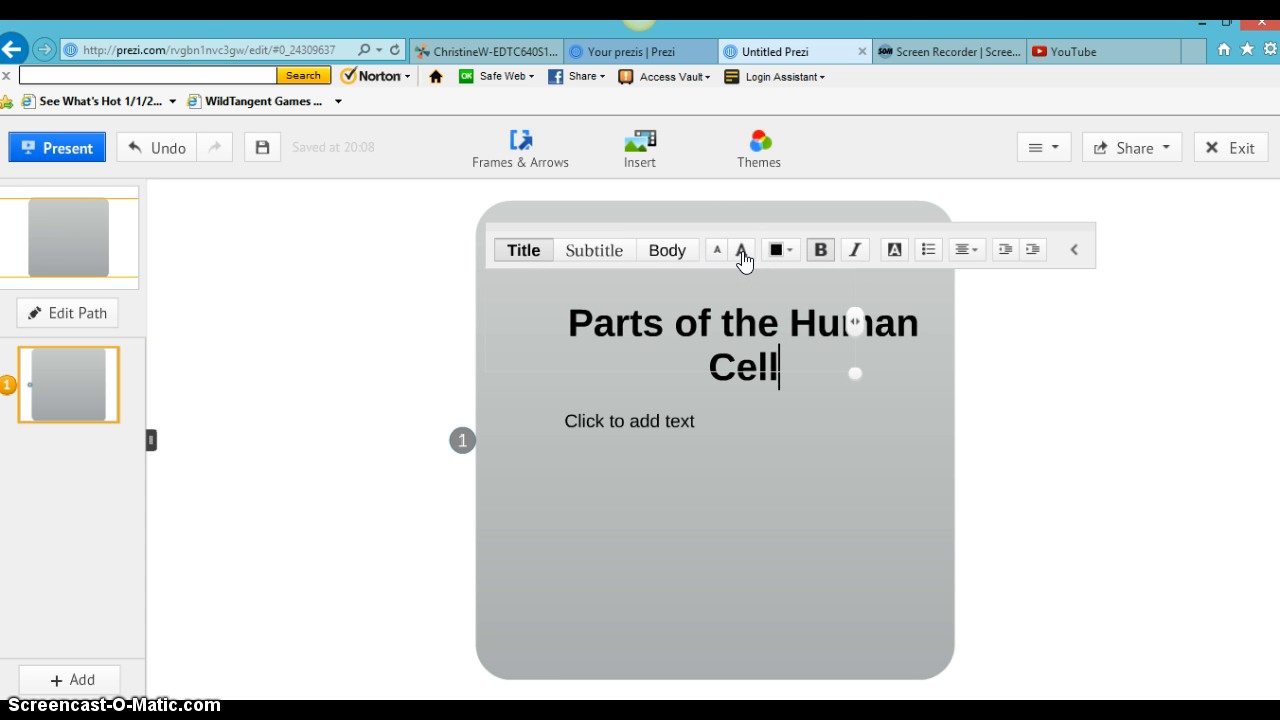
click(741, 250)
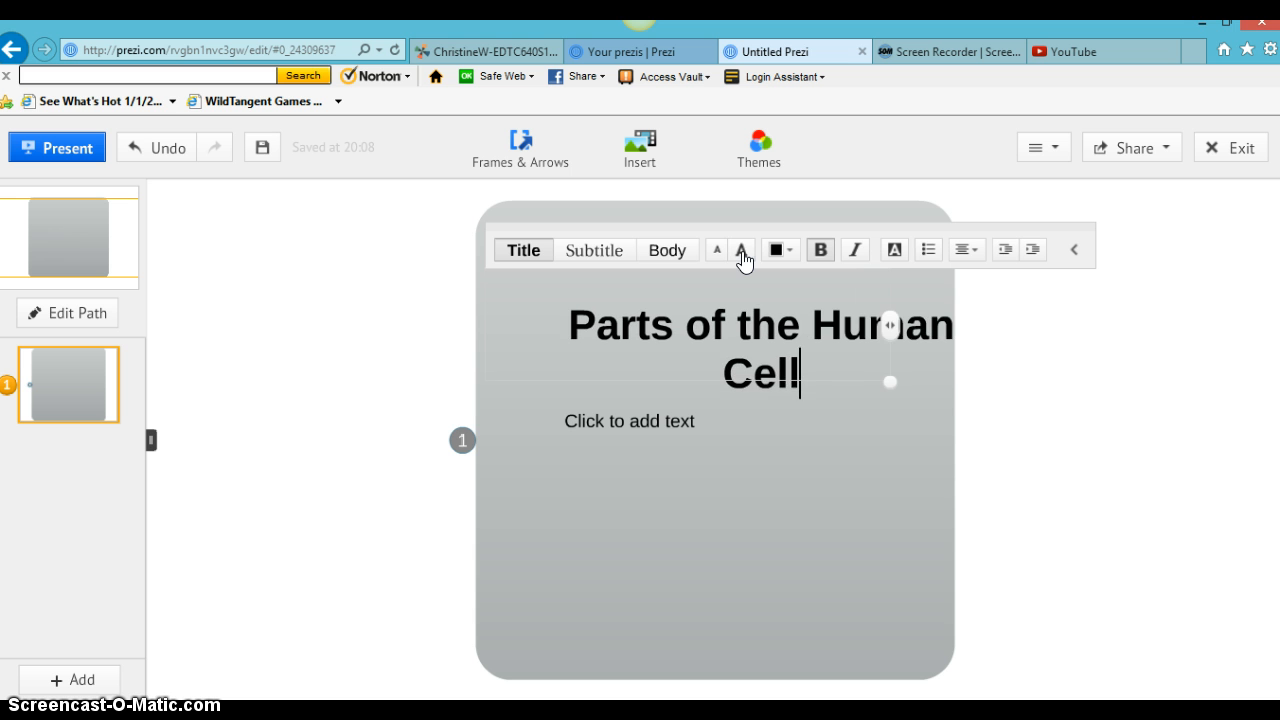
click(741, 250)
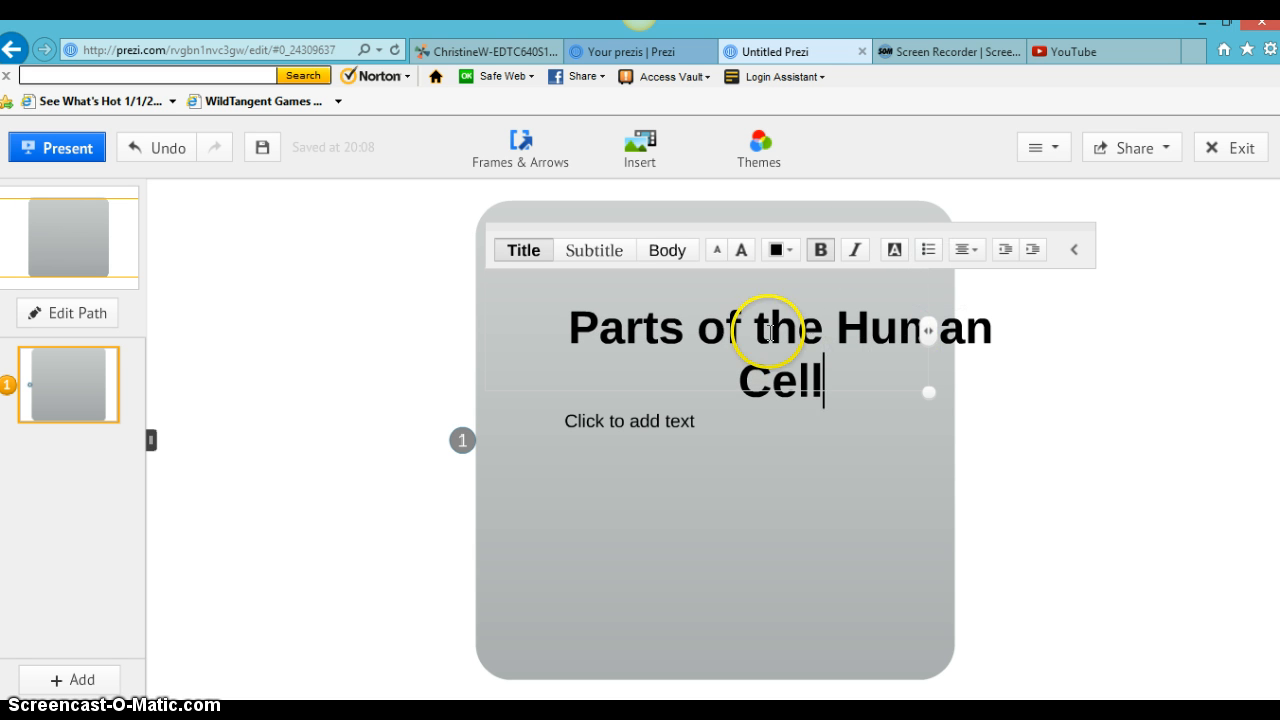
click(817, 362)
click(810, 434)
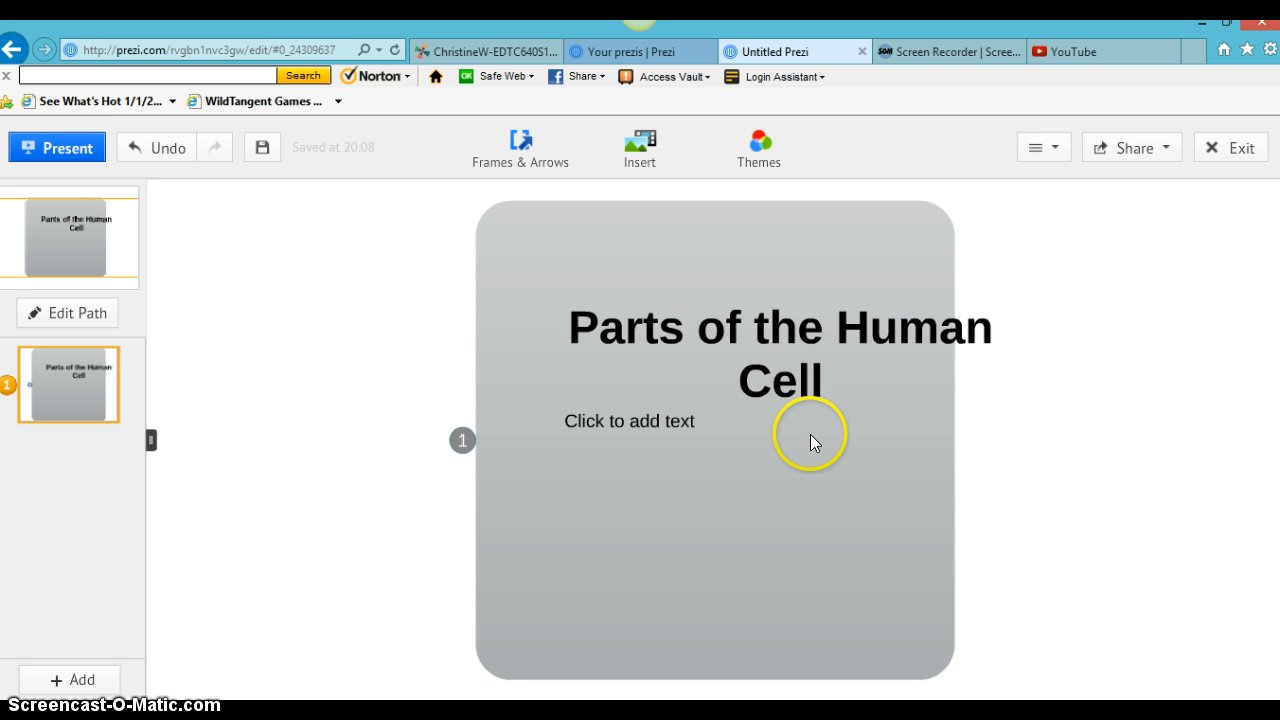
- Move the heading up and to the left so it sits centred inside the frame's upper edge
click(776, 297)
click(820, 337)
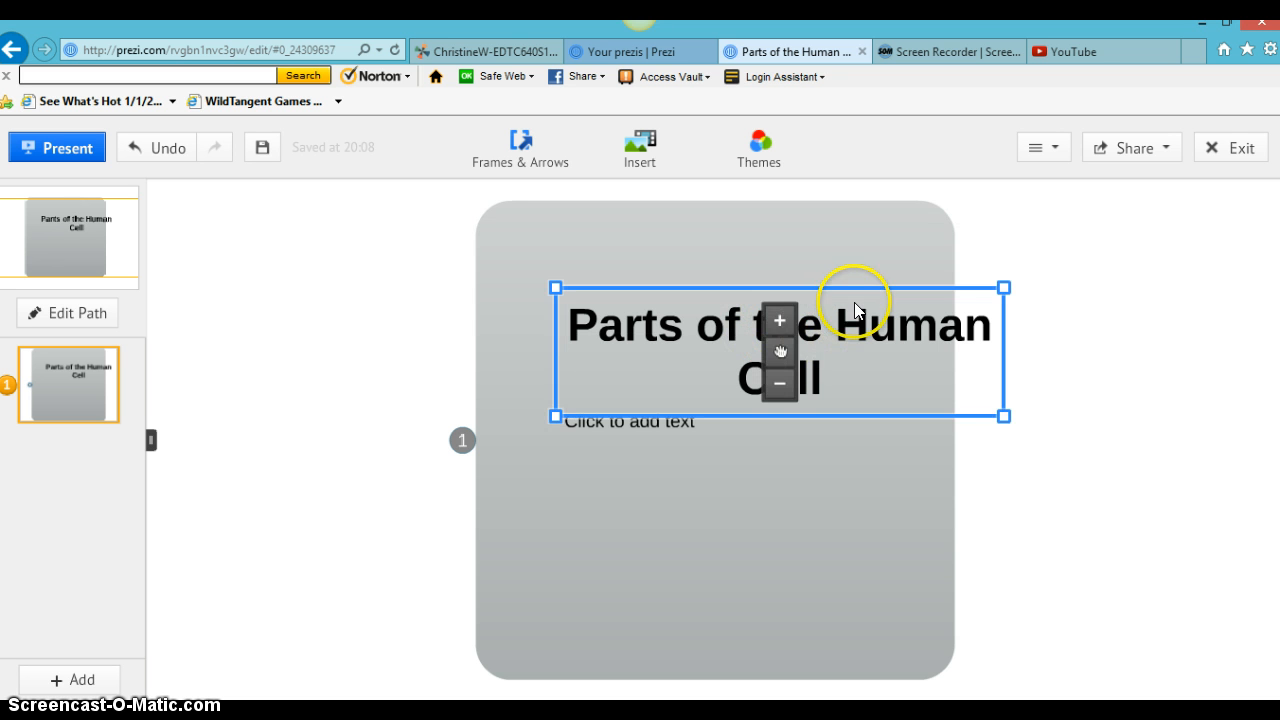
drag(782, 352, 719, 293)
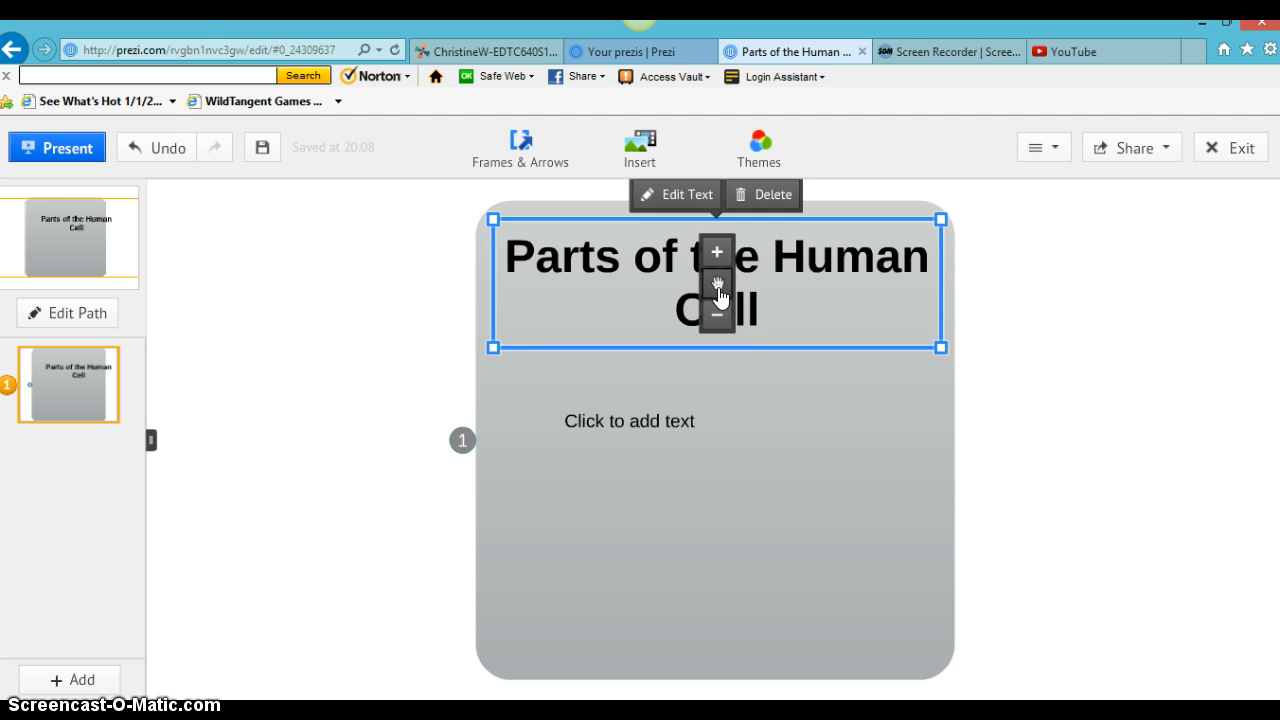
click(771, 378)
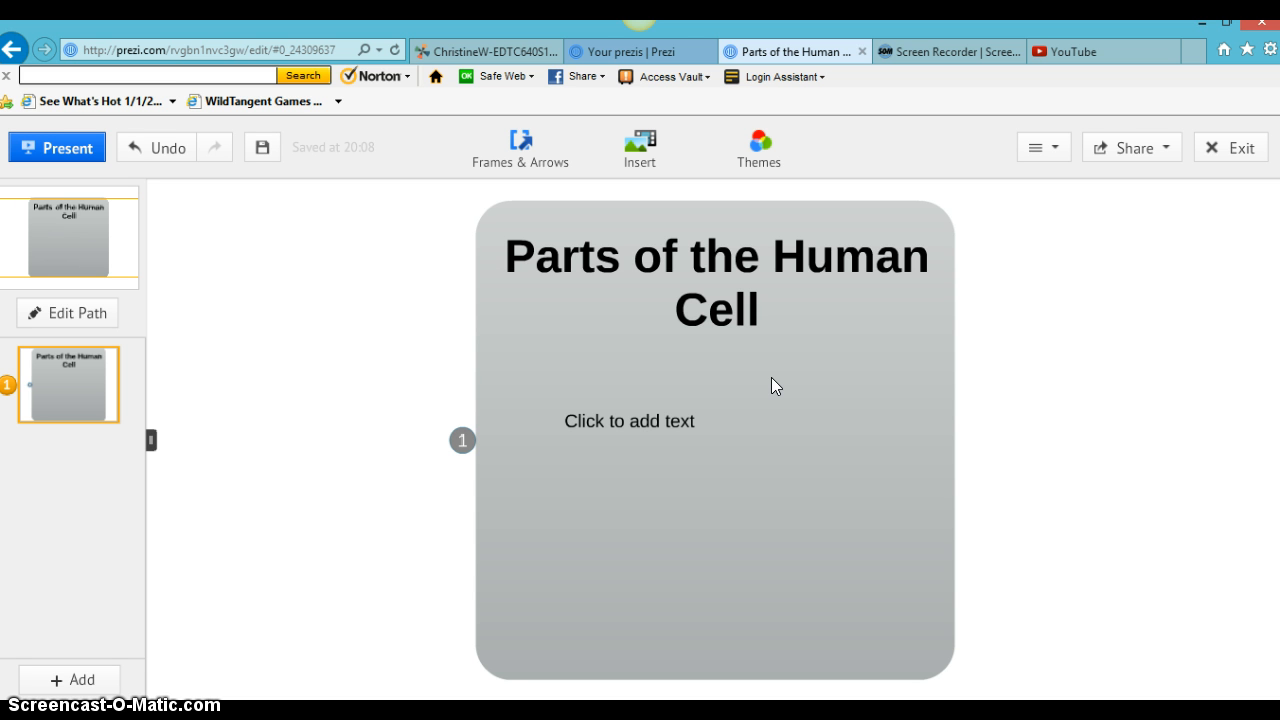
- Review the available content types for insertion and start inserting an image
click(654, 428)
click(622, 162)
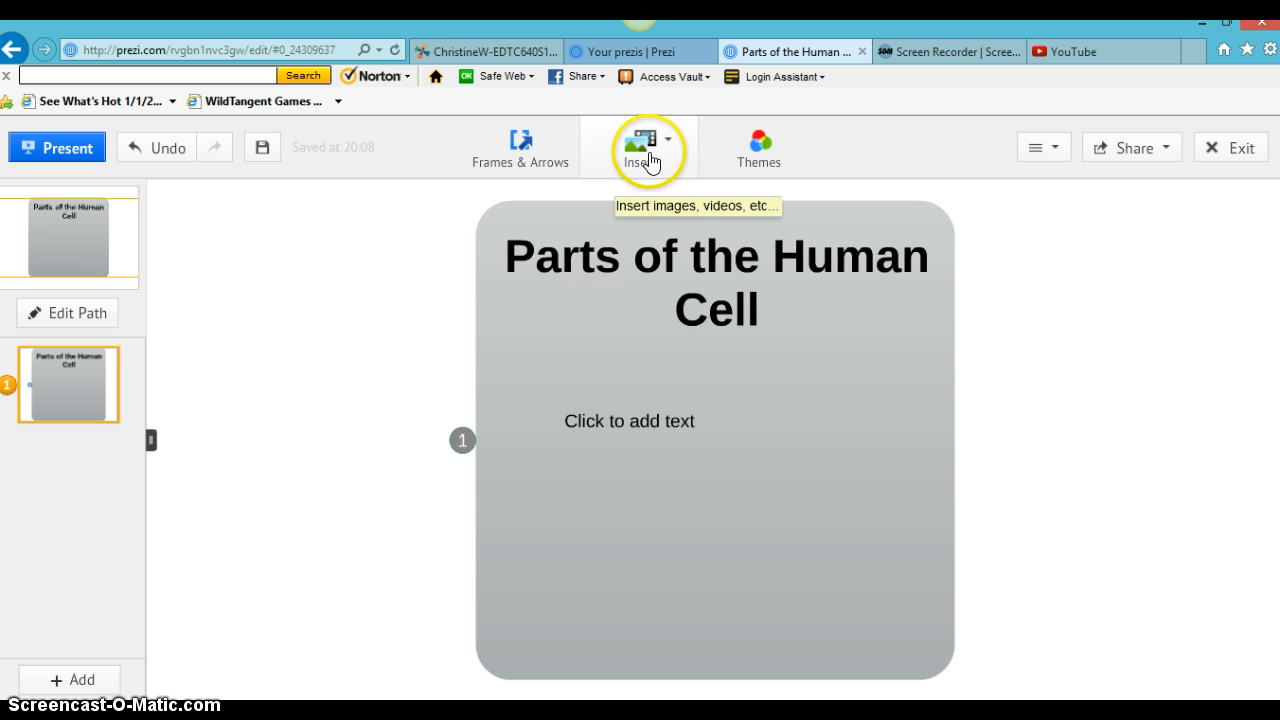
click(665, 150)
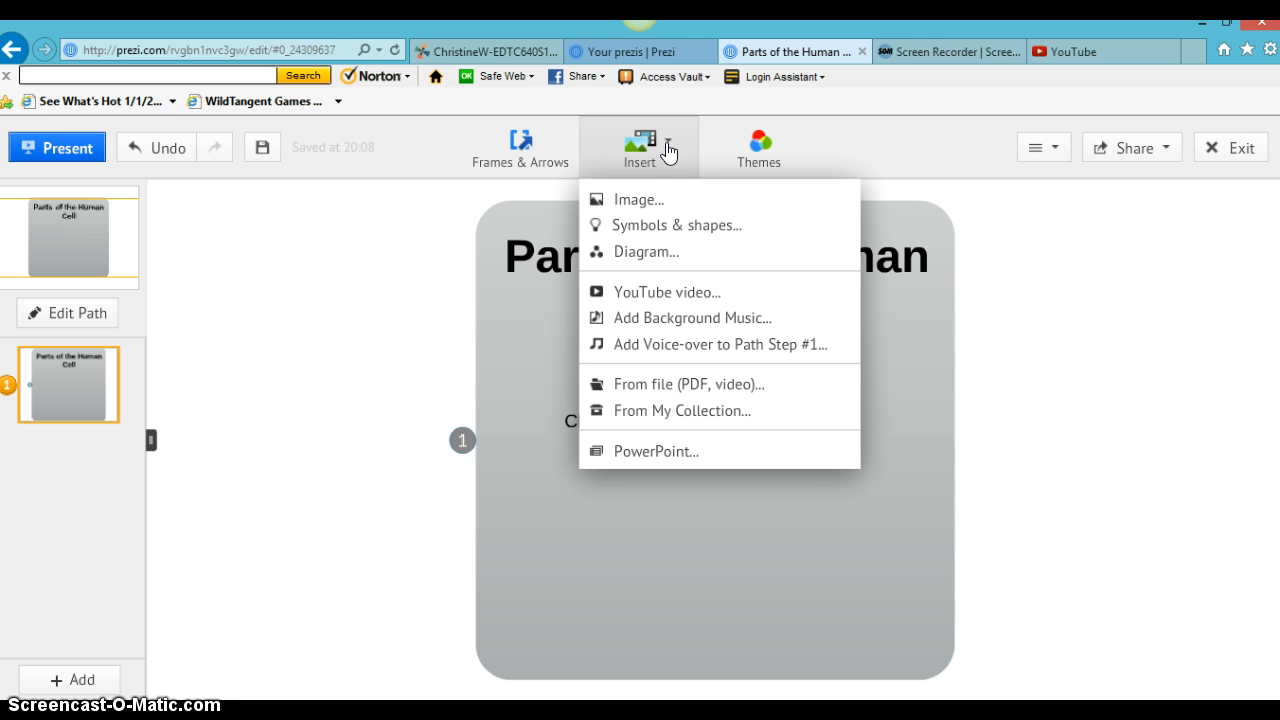
click(643, 203)
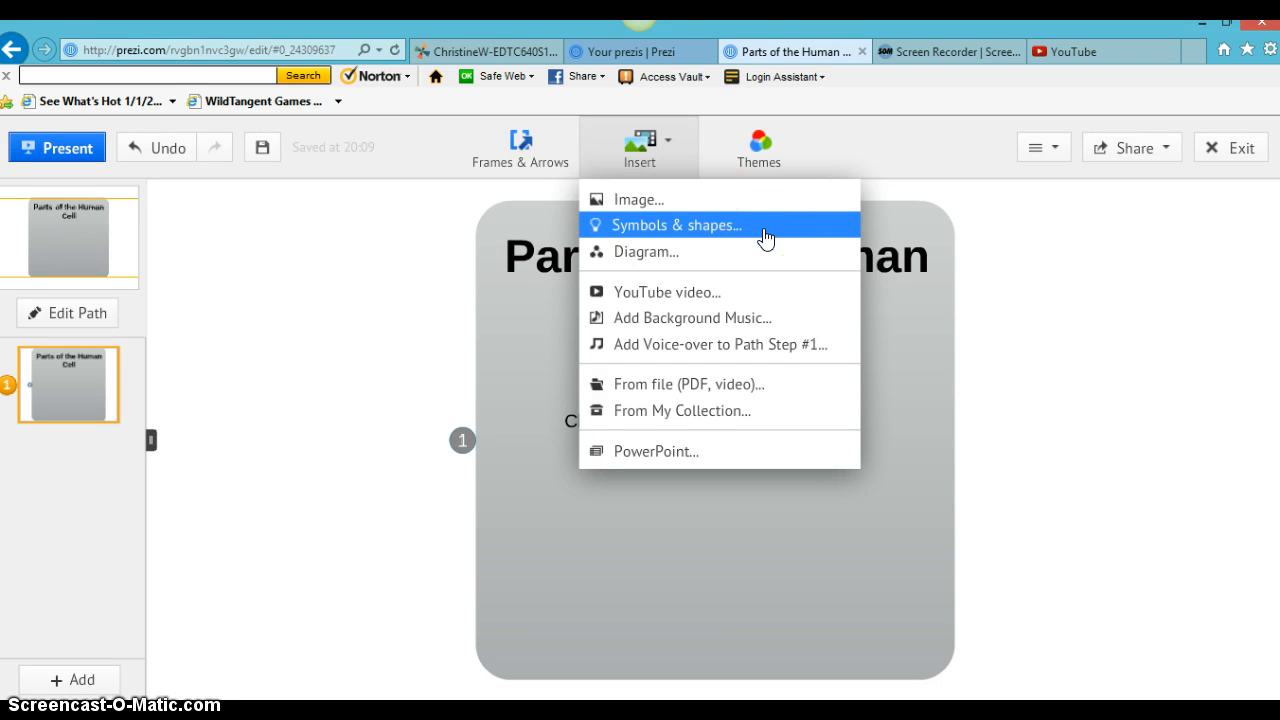
click(703, 247)
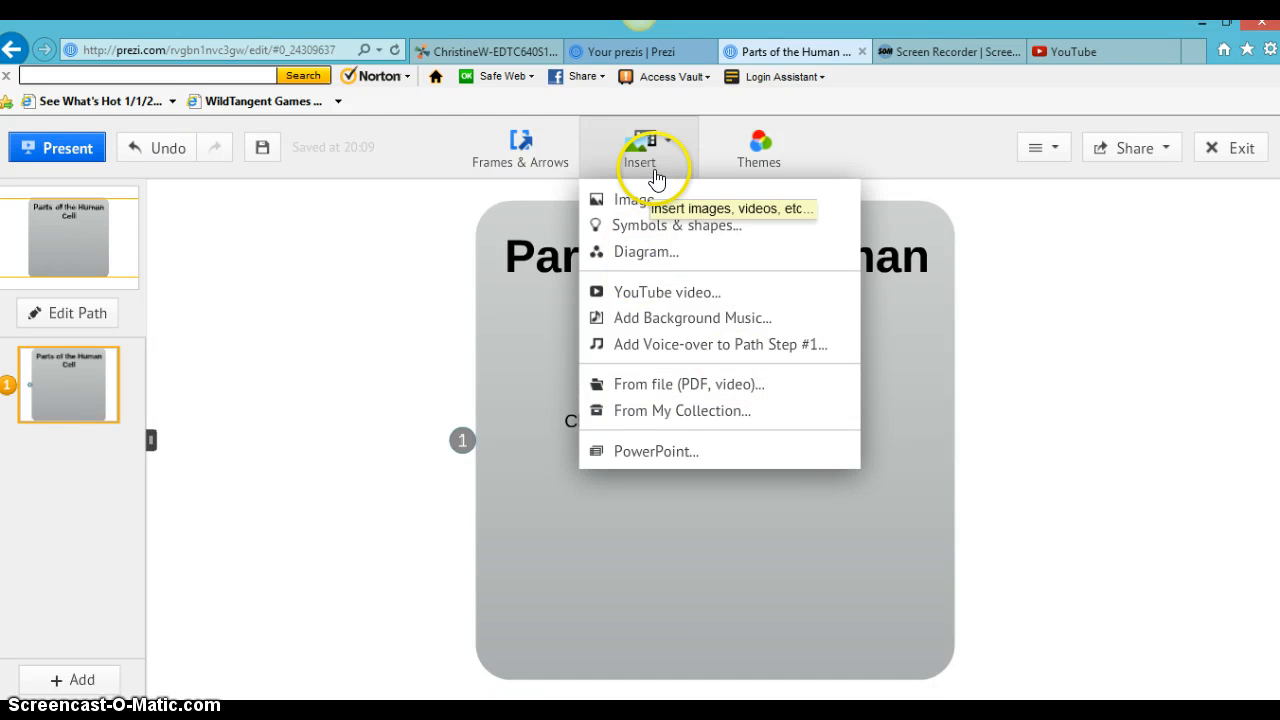
click(632, 206)
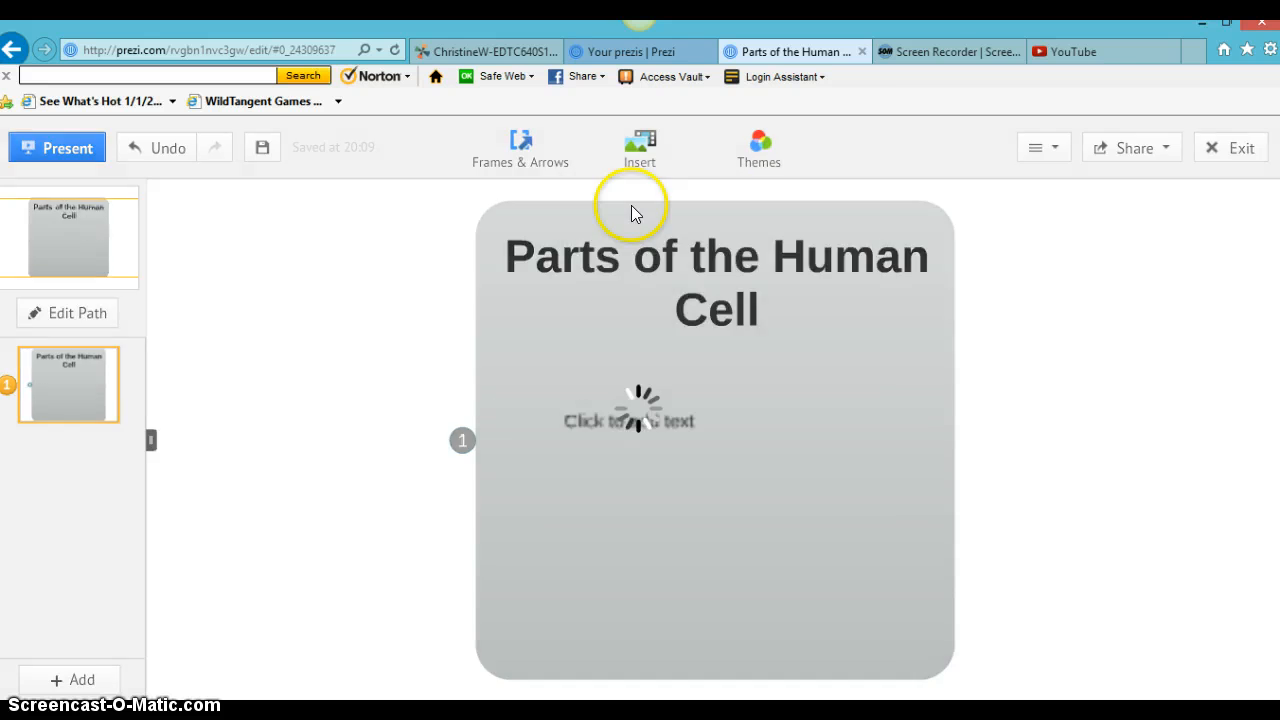